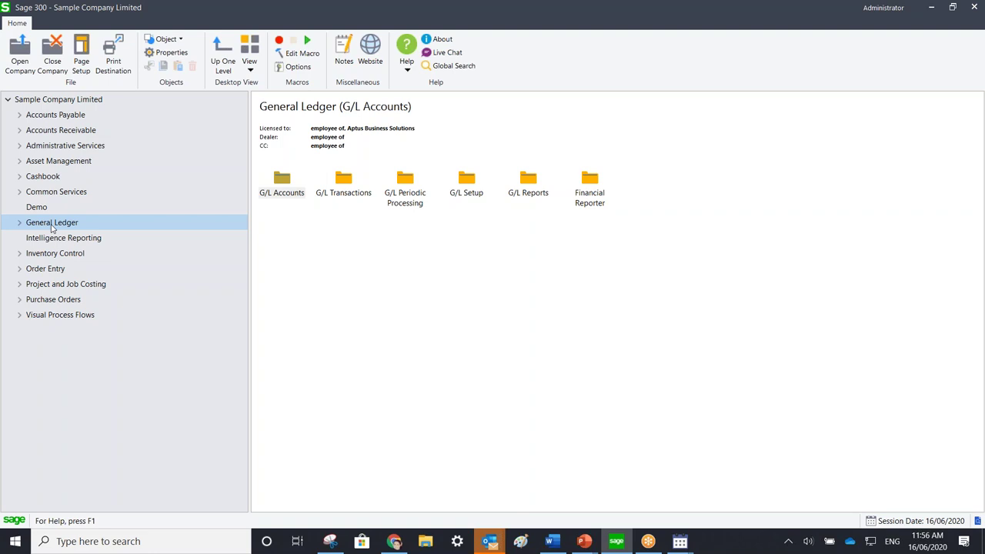
- Try to run the General Ledger Create New Year process for fiscal year 2021 from periodic processing
double_click(52, 223)
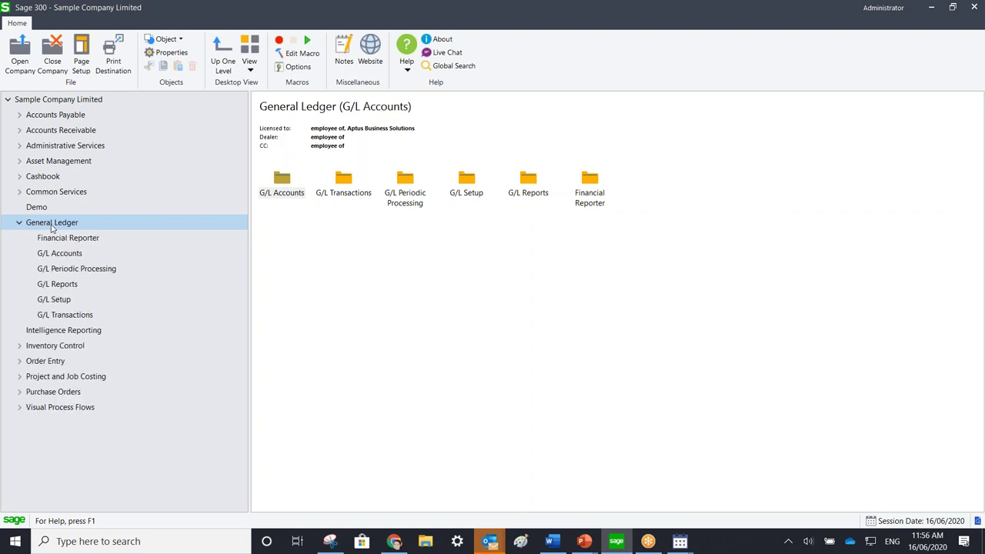
left_click(70, 271)
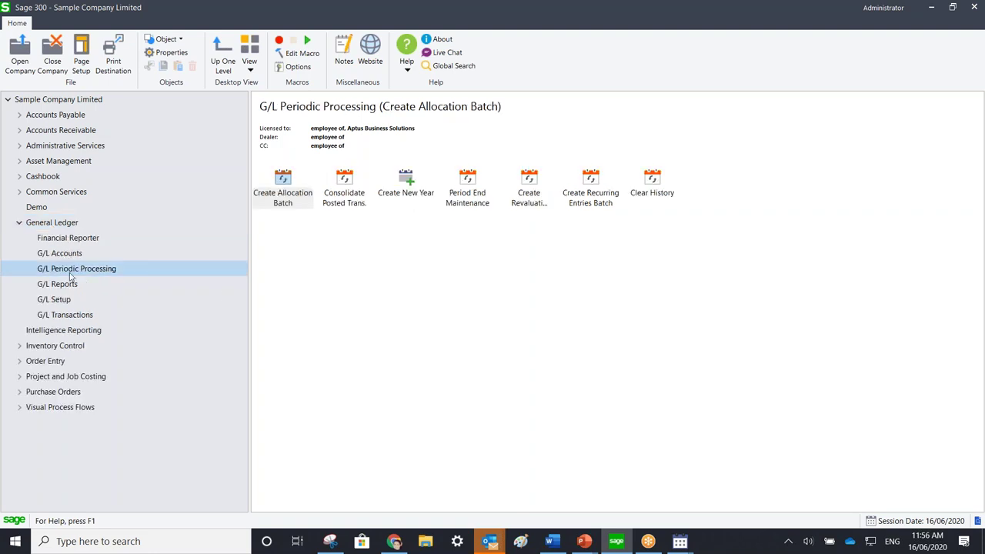
double_click(407, 194)
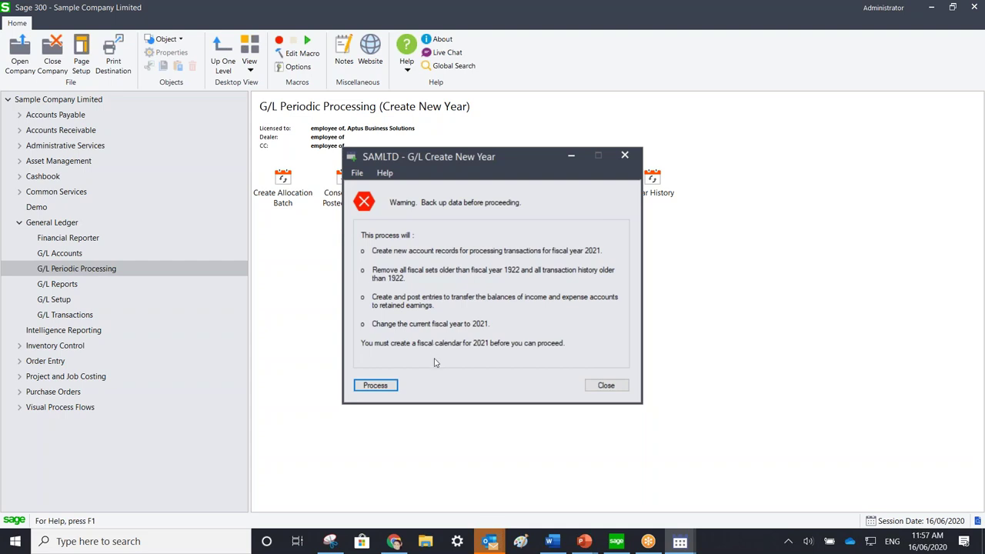
left_click(393, 389)
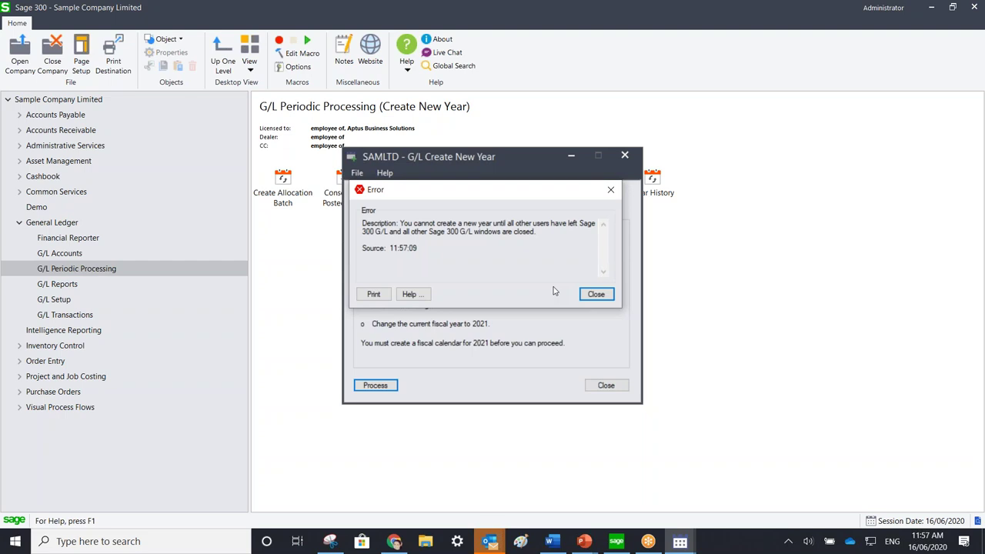
left_click(608, 297)
left_click(611, 388)
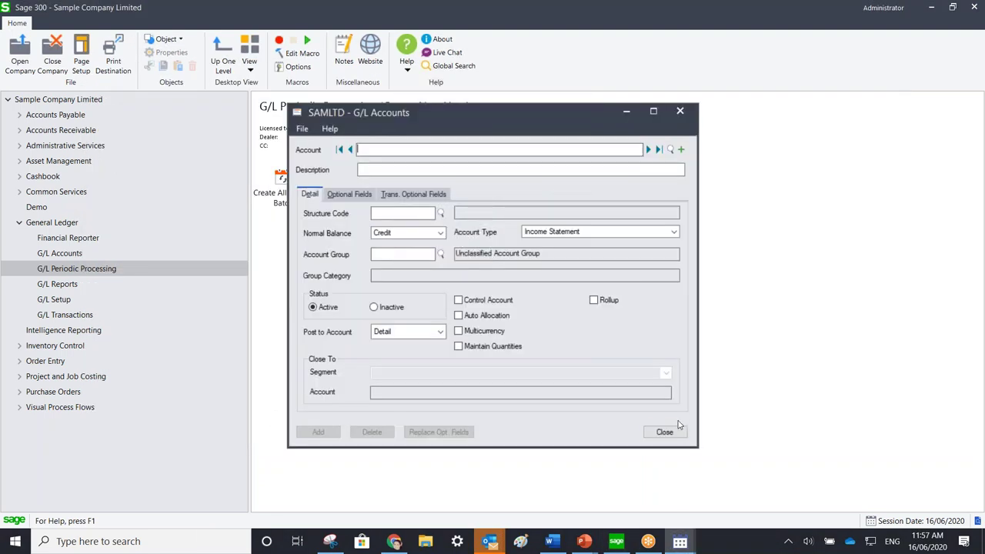
- Close the open G/L Accounts and G/L Options windows
left_click(665, 431)
key("alt+Tab")
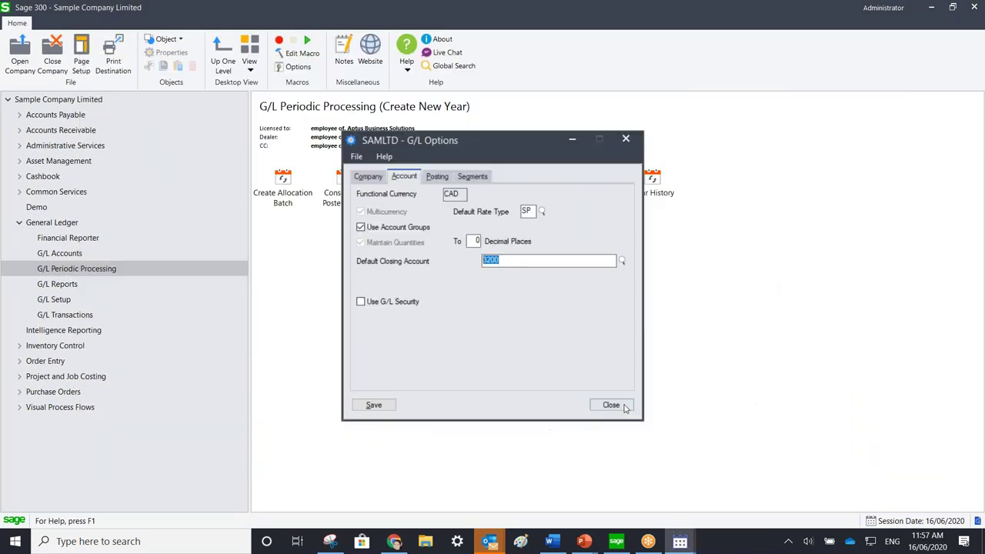
left_click(611, 402)
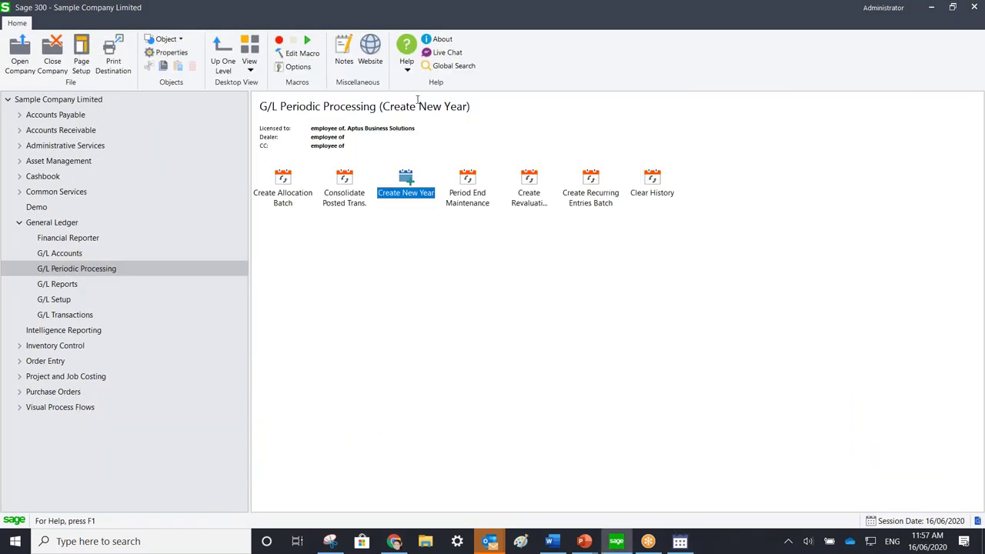
- Check which screens the current LanPak users have open through the product's license information
left_click(432, 40)
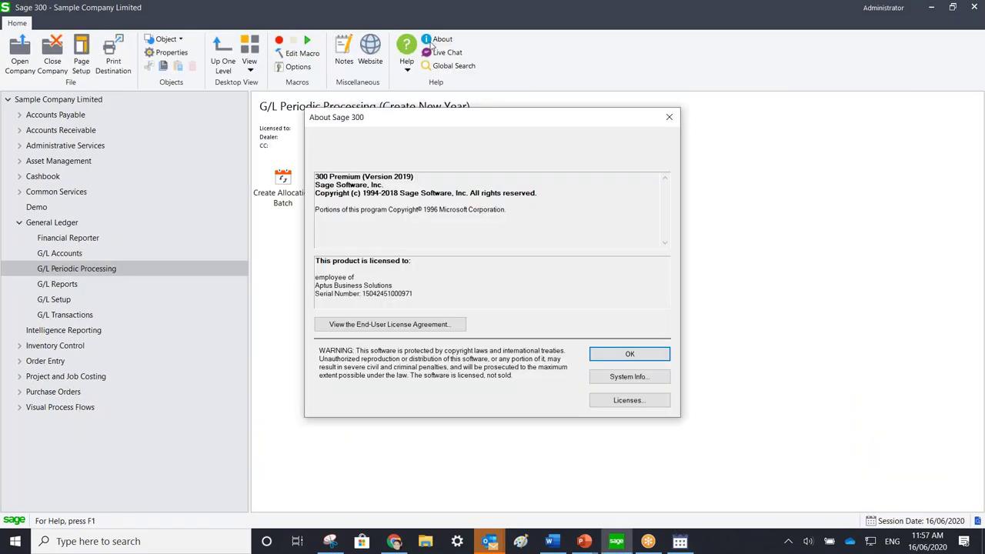
left_click(642, 397)
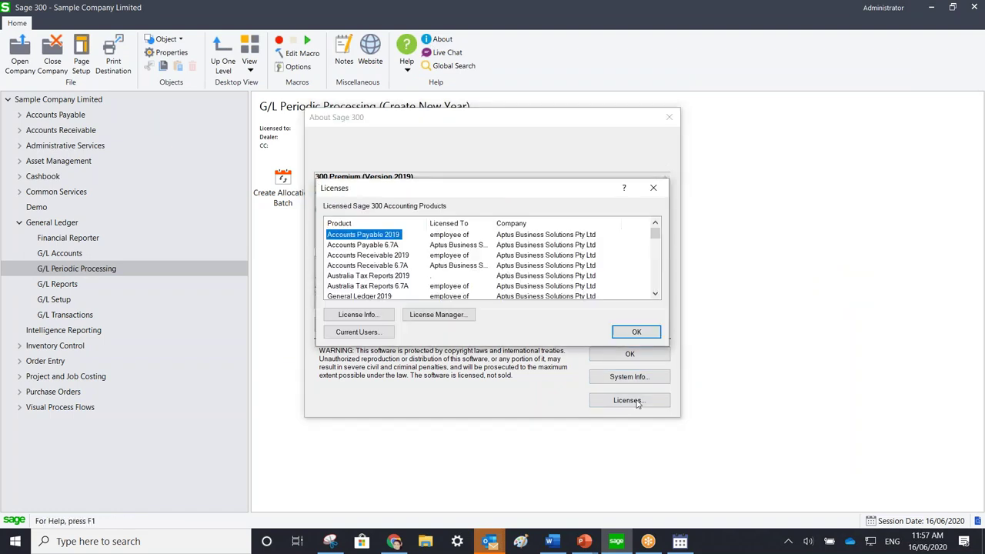
left_click(371, 334)
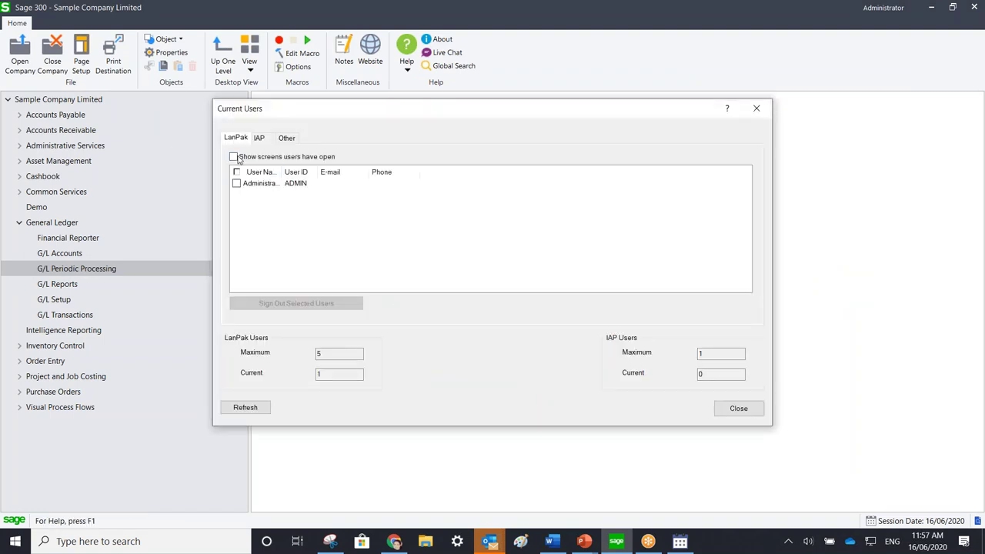
left_click(234, 157)
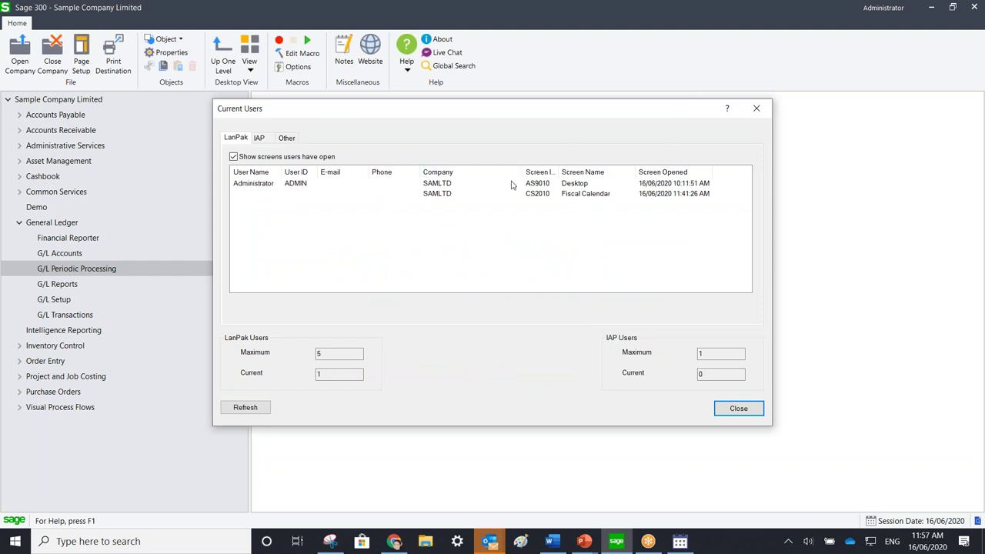
left_click(756, 108)
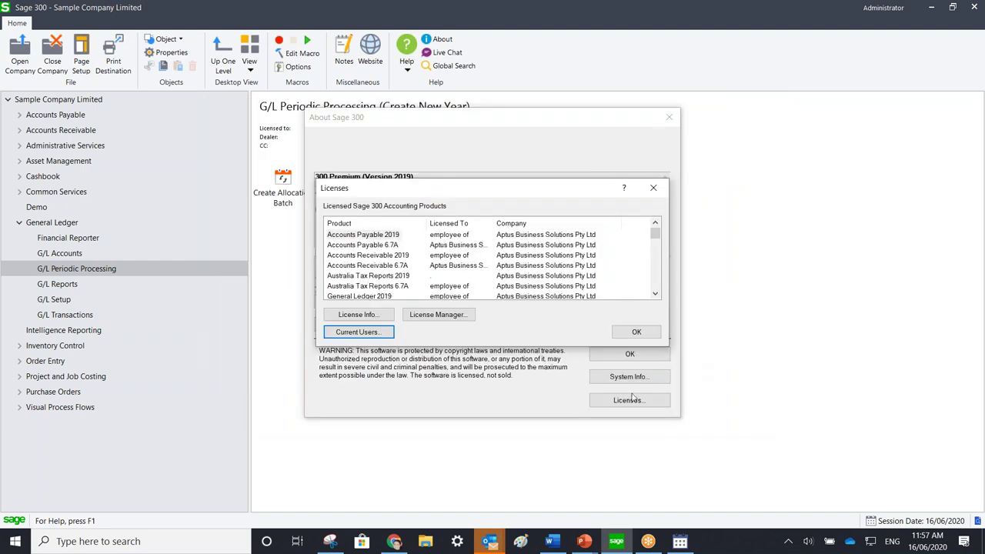
left_click(629, 332)
left_click(669, 117)
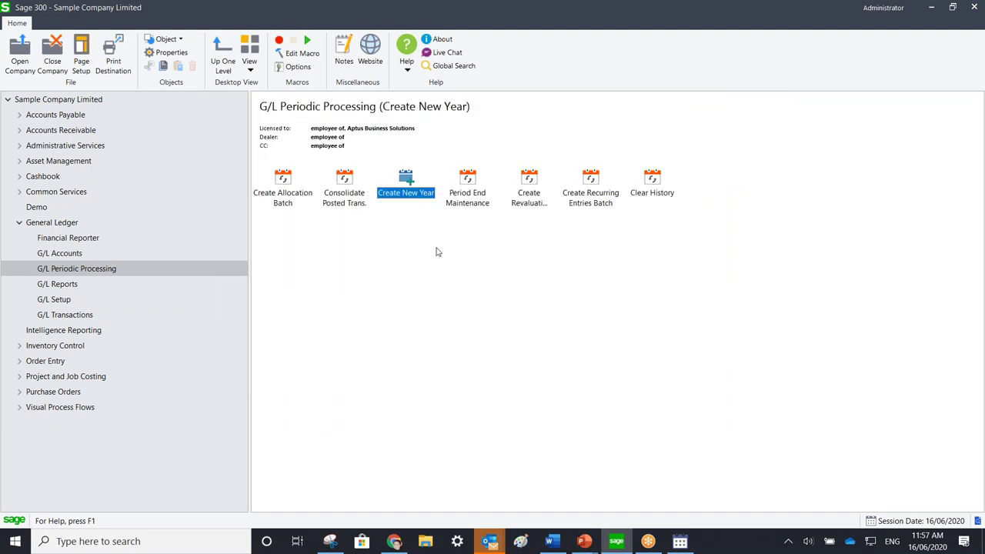
- Try the G/L Create New Year process for 2021 again
double_click(397, 199)
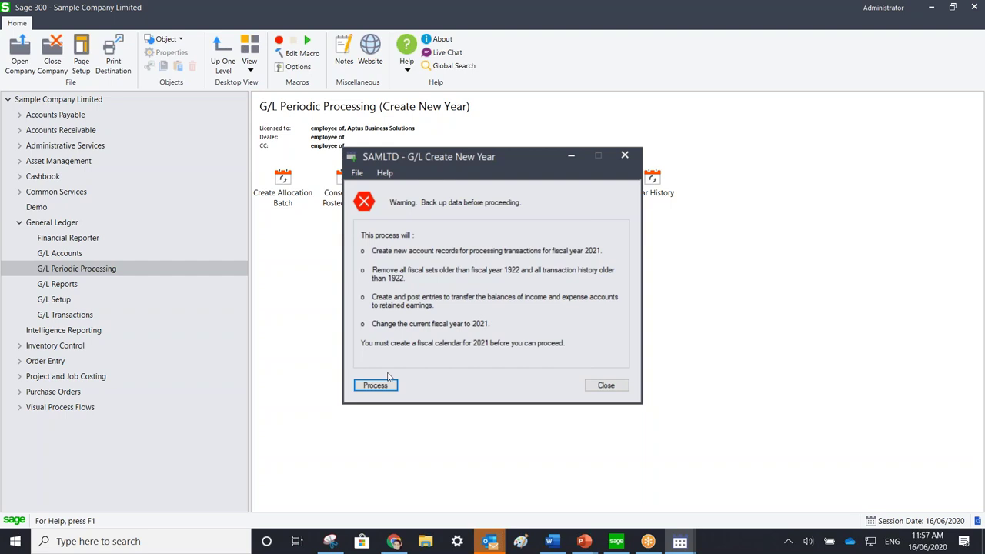
left_click(376, 385)
left_click(597, 294)
left_click(605, 385)
- Close the open Fiscal Calendar window, saving the changes to fiscal year 2021
key("alt+Tab")
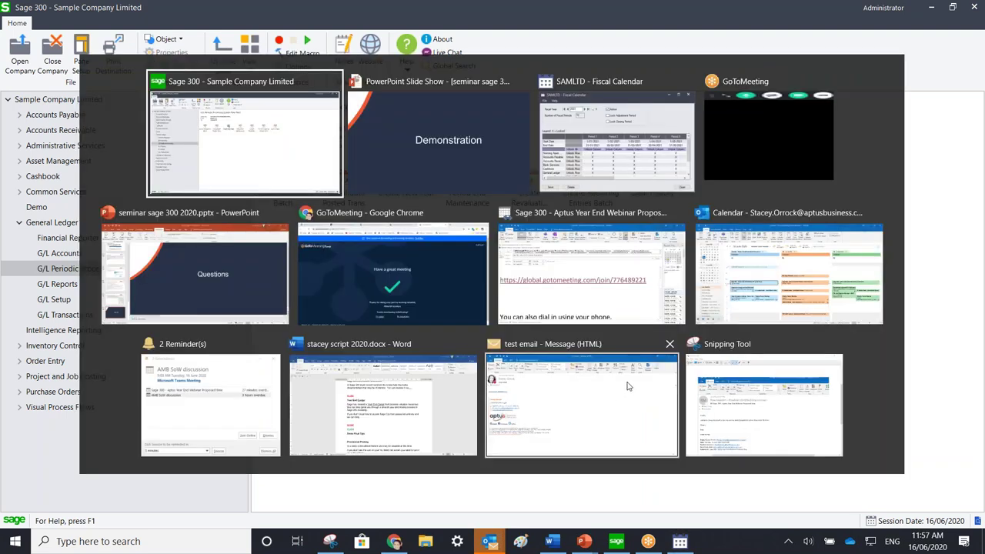
key("Tab")
key("Tab")
left_click(691, 144)
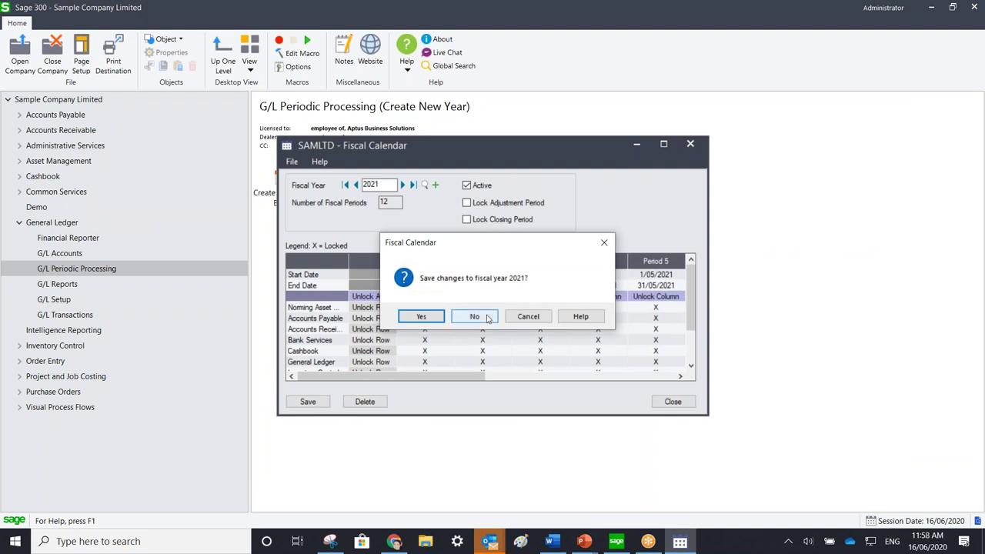
left_click(421, 317)
- Process the G/L Create New Year routine for fiscal year 2021 and close its window
double_click(415, 196)
left_click(375, 386)
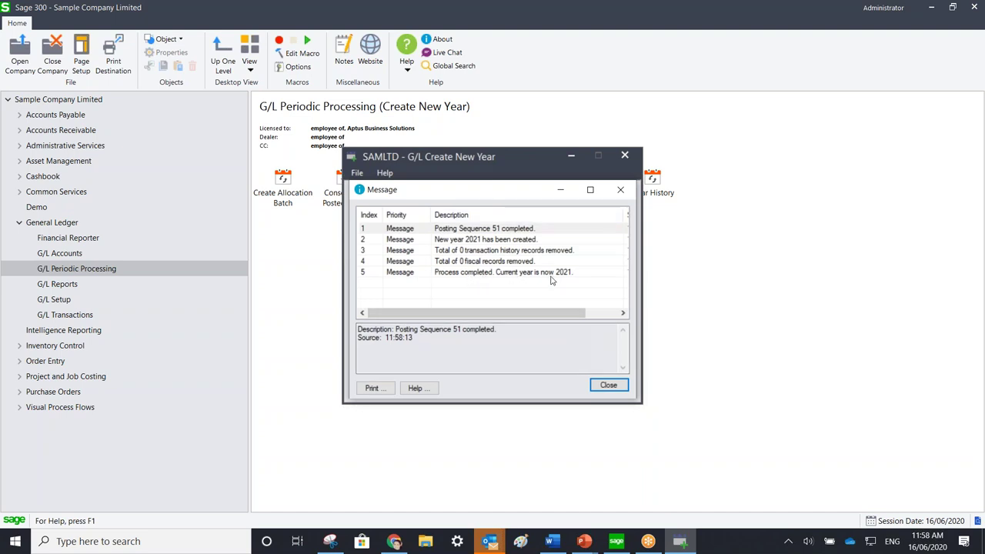
left_click(608, 384)
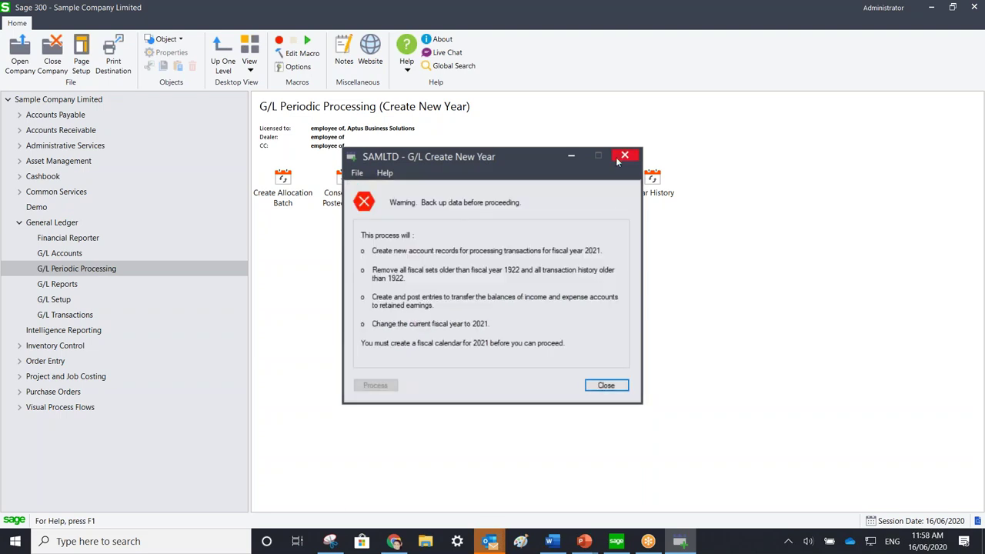
left_click(624, 155)
- Examine the journal entries in the "CLOSING ENTRIES for 2020" batch from the G/L Batch List
left_click(77, 223)
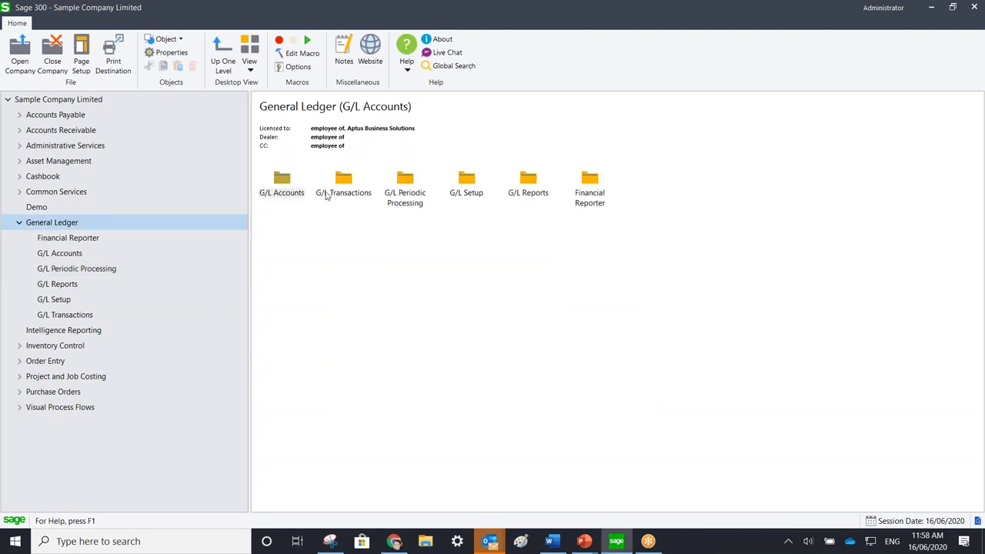
double_click(343, 183)
double_click(295, 192)
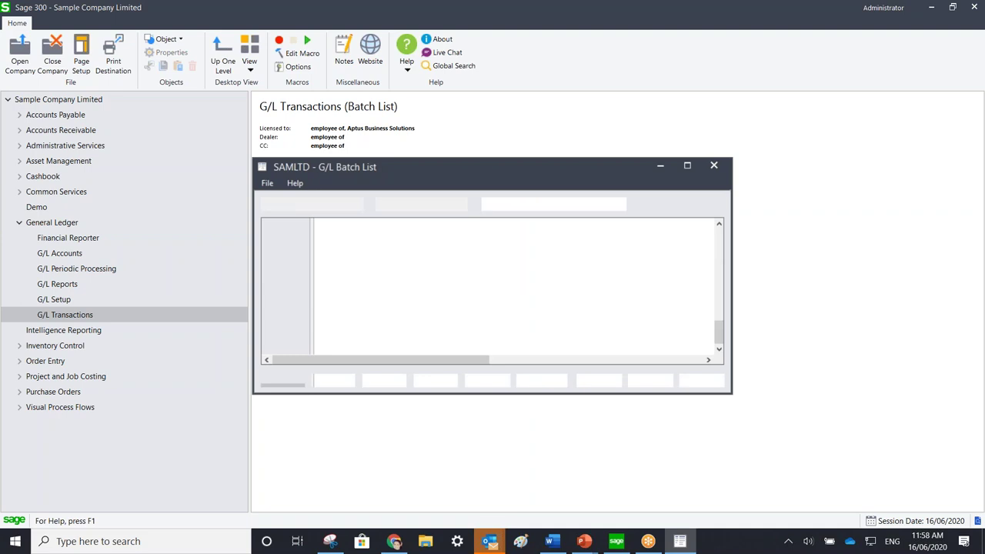
left_click(357, 348)
double_click(357, 348)
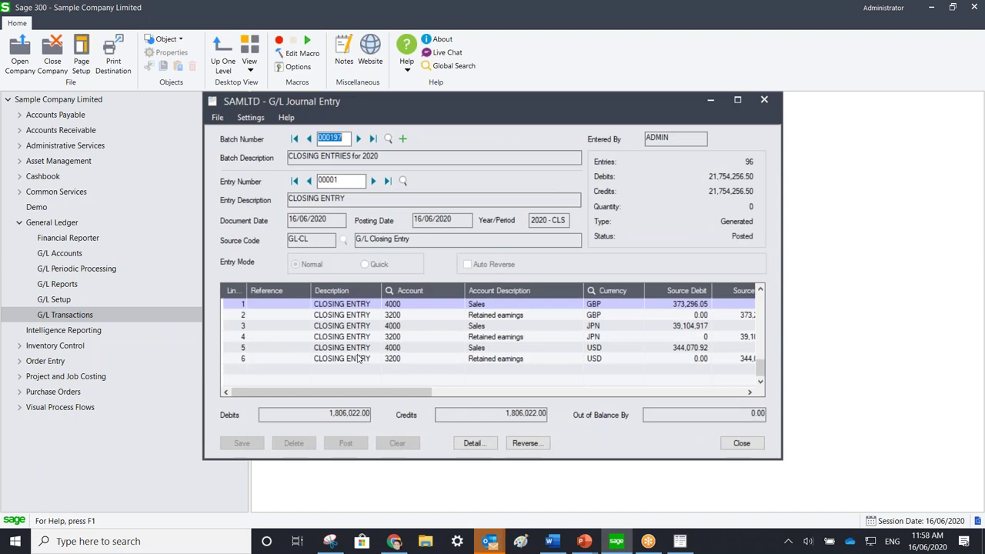
left_click(764, 101)
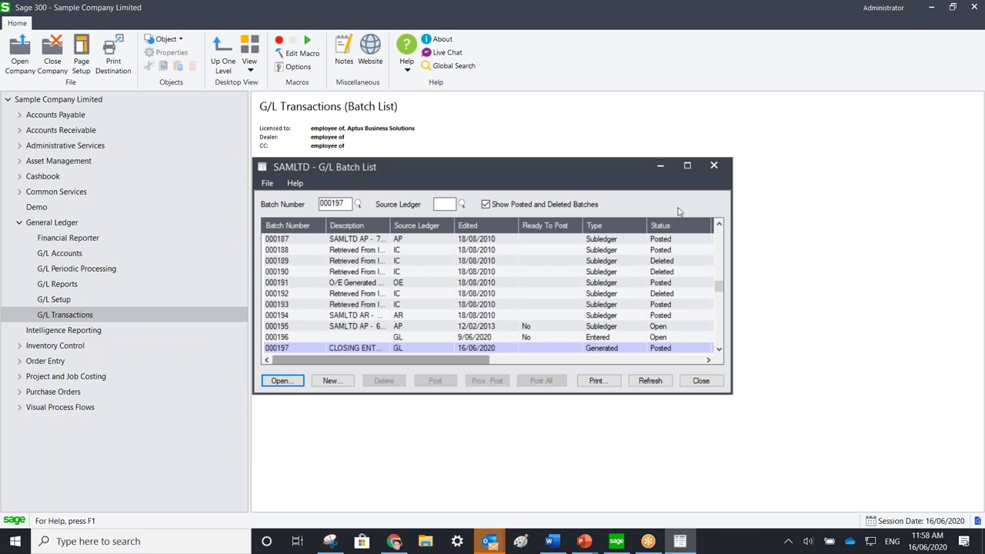
mouse_move(586, 540)
left_click(616, 508)
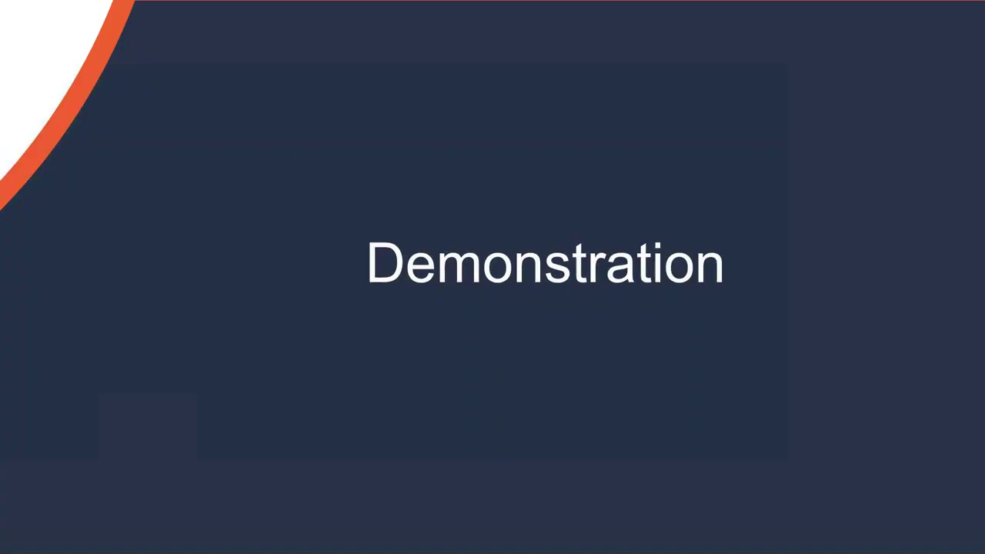
left_click(613, 482)
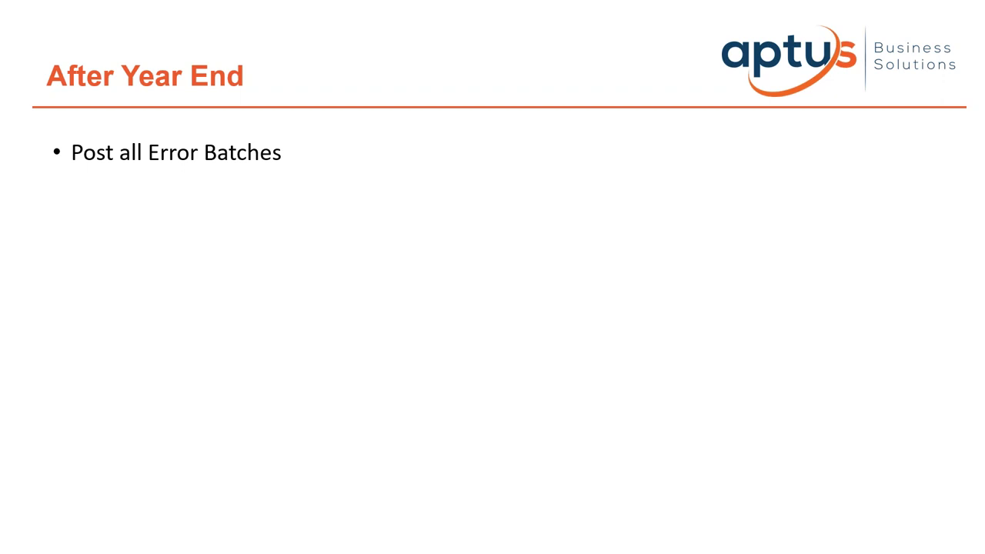
left_click(414, 402)
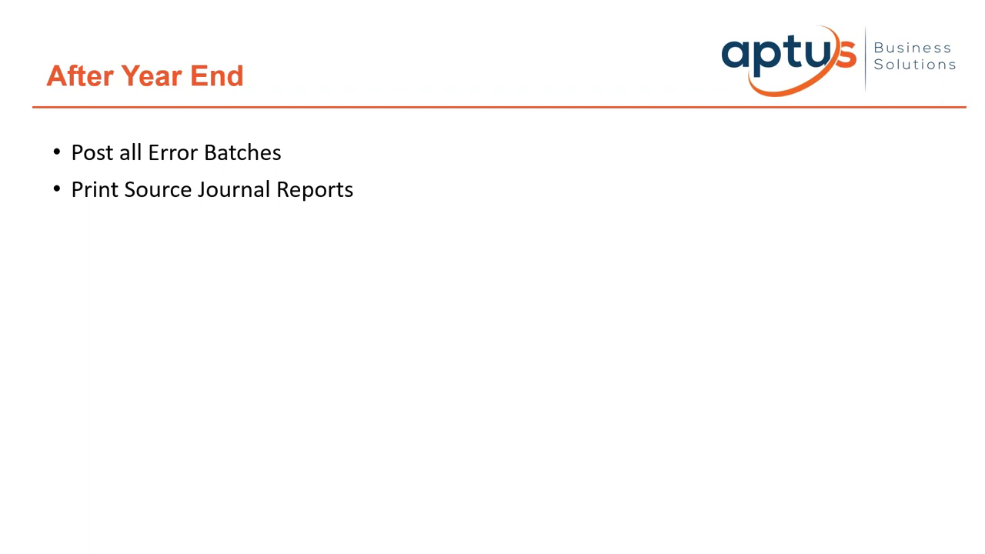
- Return to Sage 300 and look up source code AP-IN in the G/L Setup source codes
key("alt+Tab")
key("Tab")
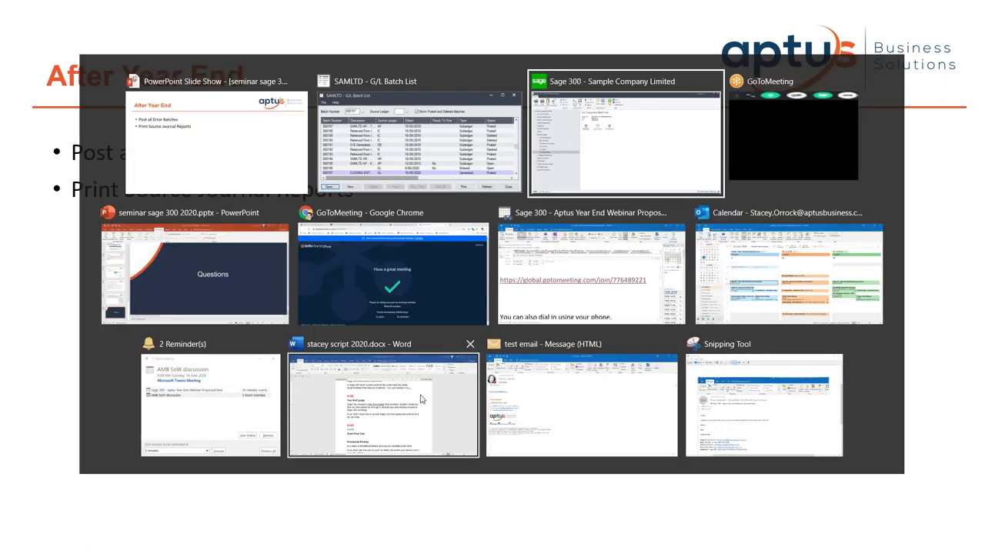
left_click(54, 301)
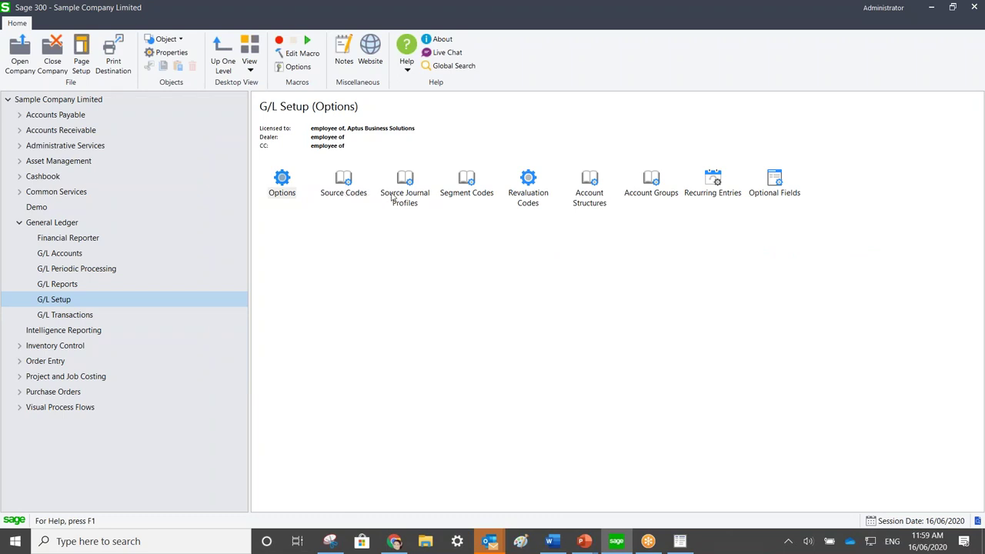
double_click(352, 199)
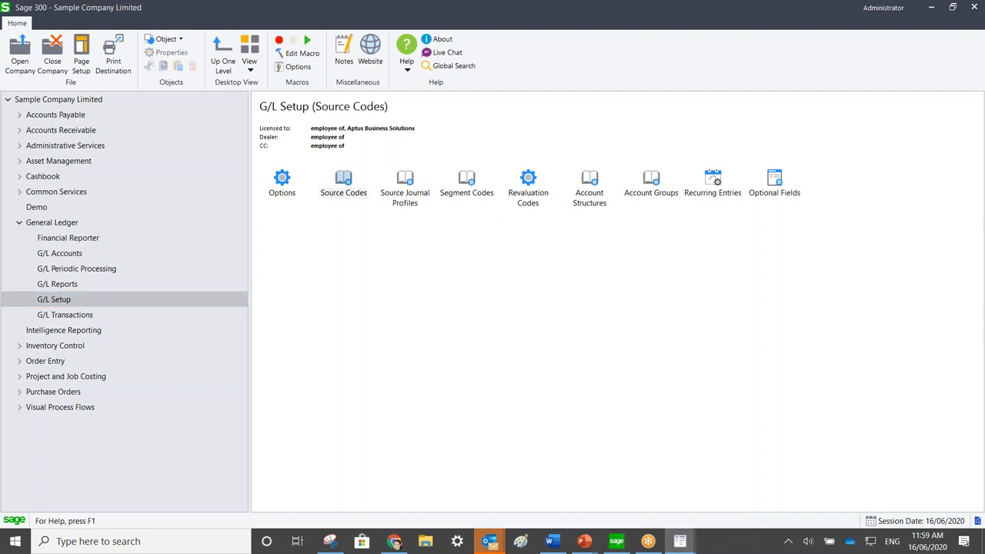
left_click(519, 274)
left_click(520, 275)
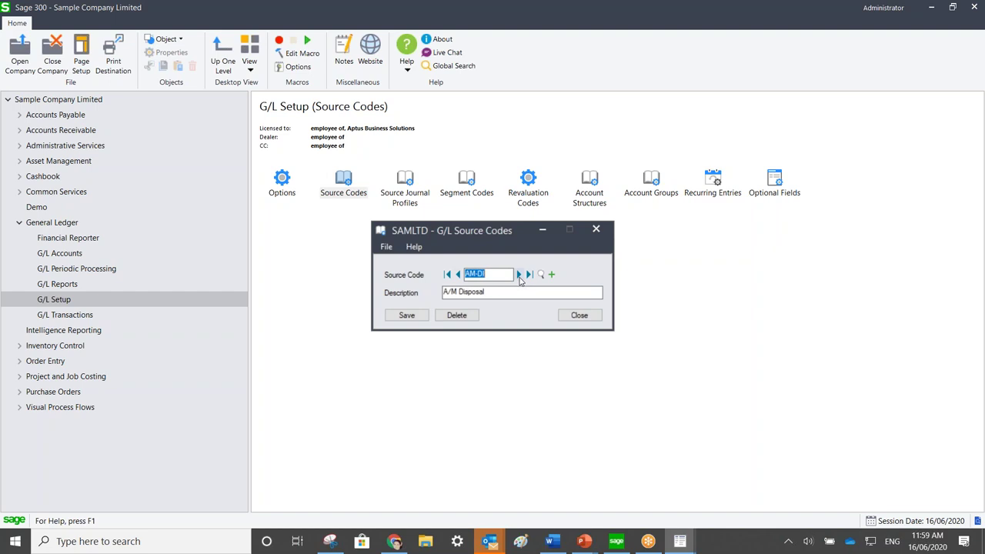
type("AP-IN")
key("Tab")
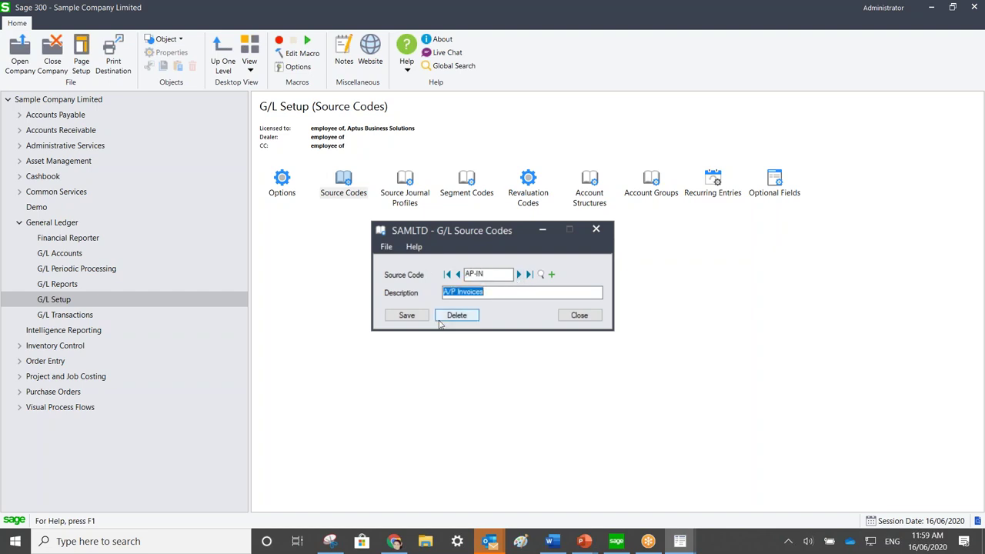
left_click(579, 315)
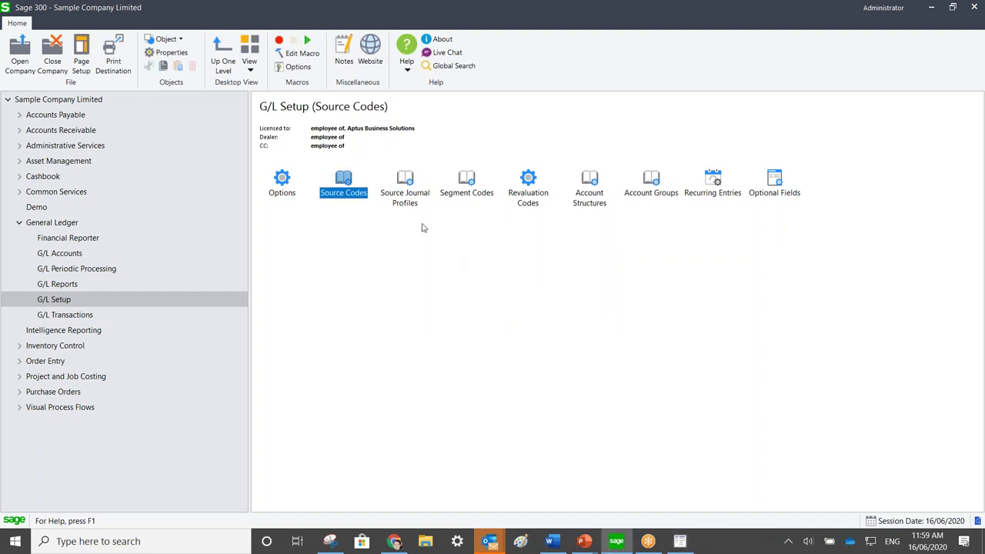
- View the source codes assigned to the 1OB profile in G/L Source Journal Profiles
double_click(408, 201)
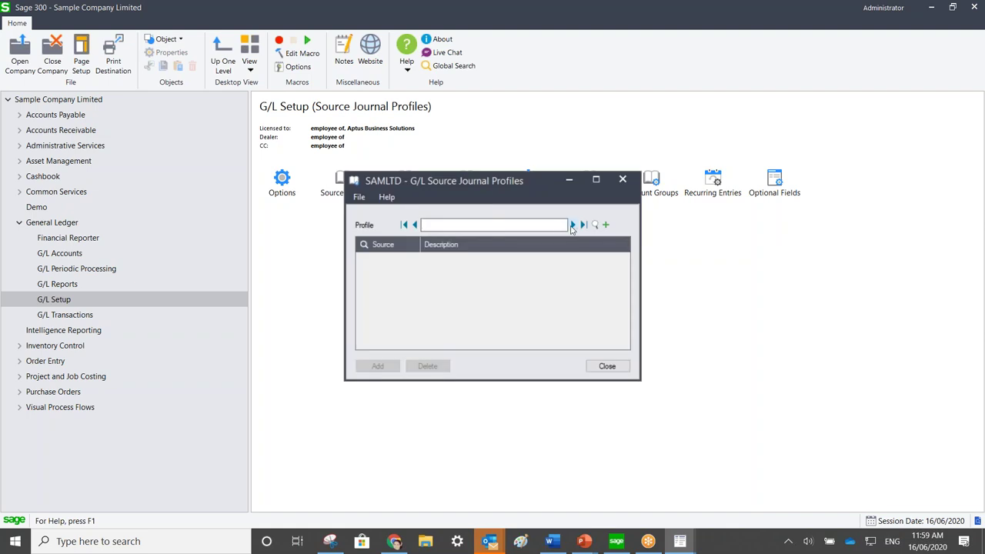
left_click(573, 225)
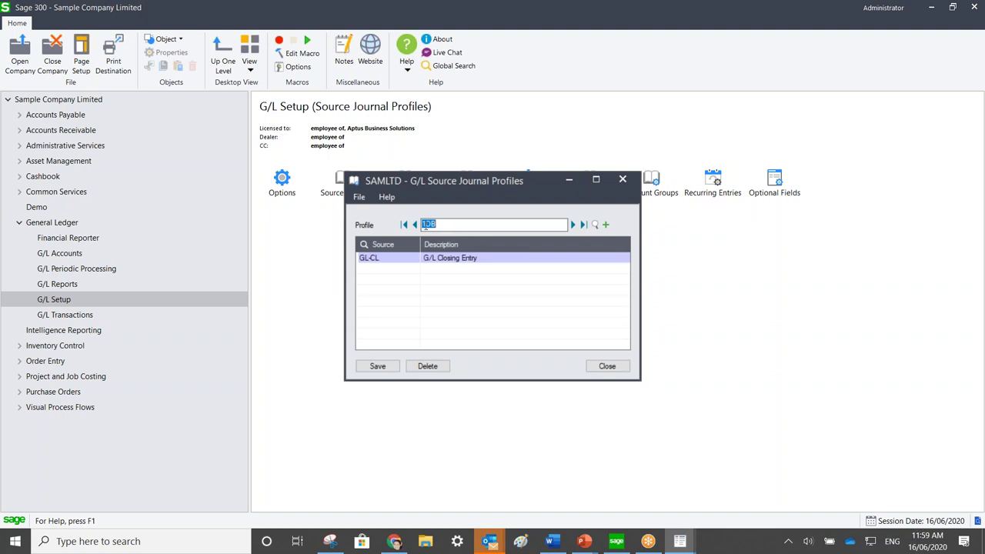
left_click(413, 261)
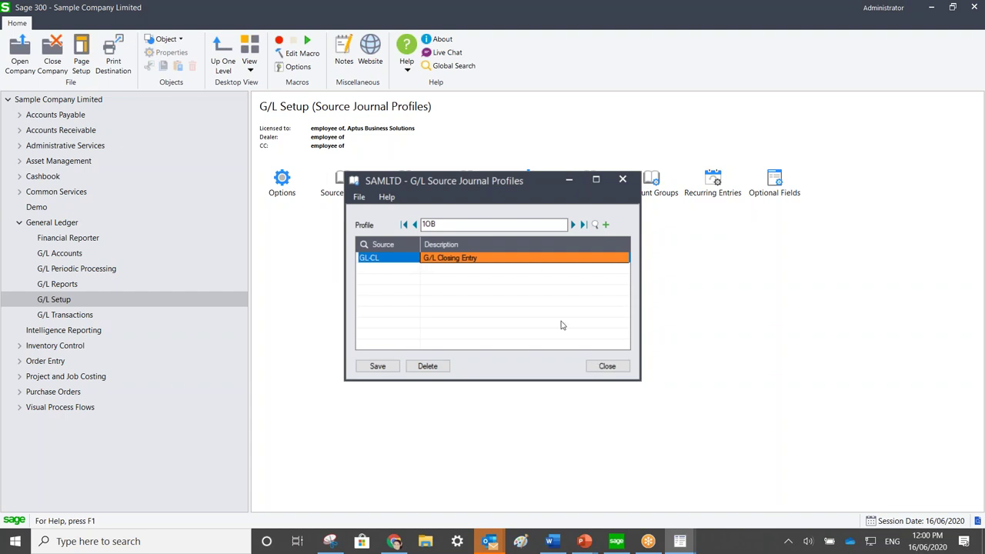
left_click(606, 366)
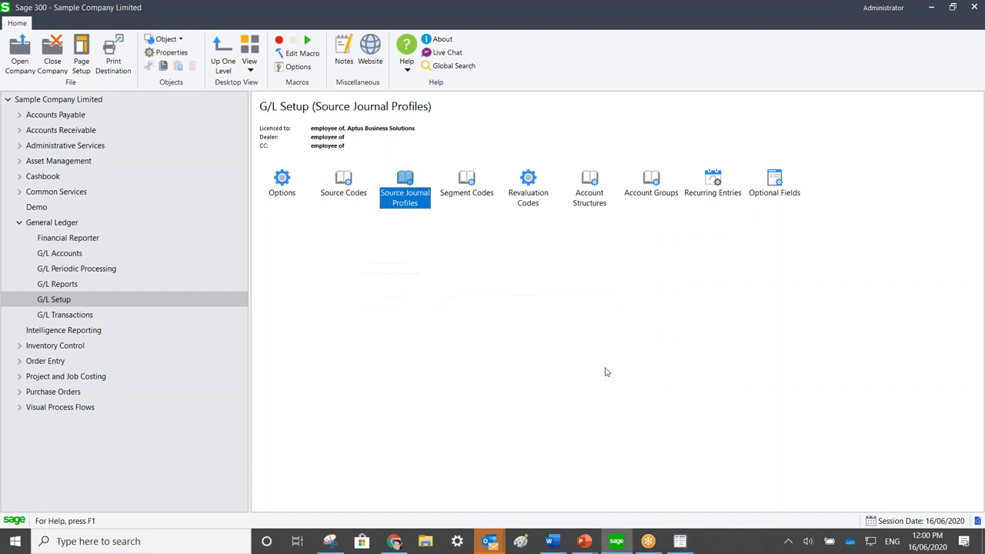
- Open the Source Journals report from G/L Reports and examine its profile, account selection criteria and date range
left_click(64, 287)
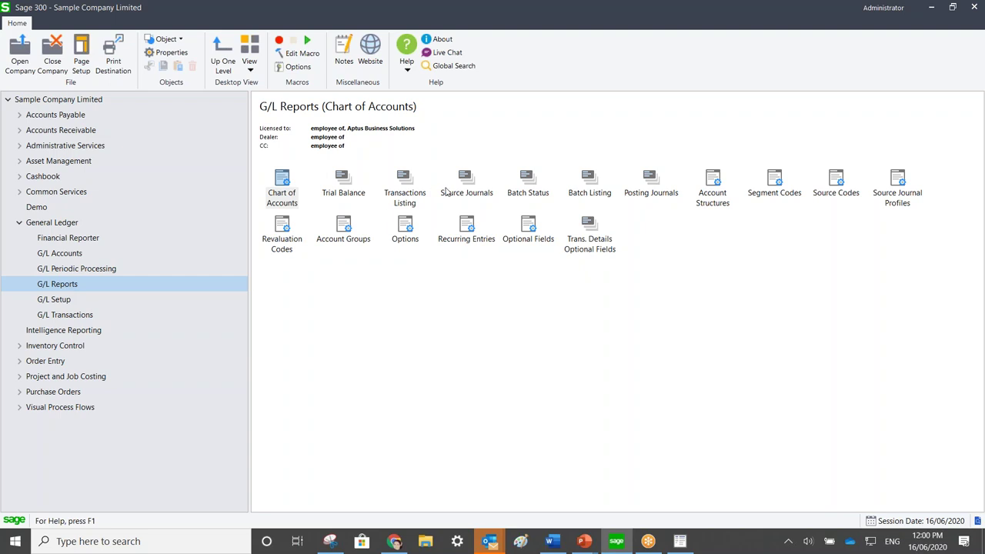
double_click(471, 189)
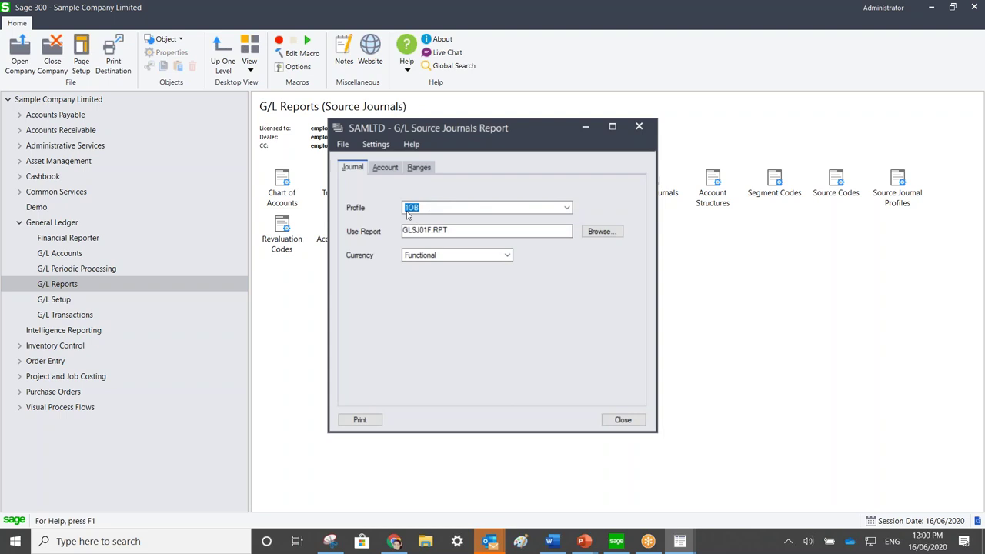
left_click(386, 168)
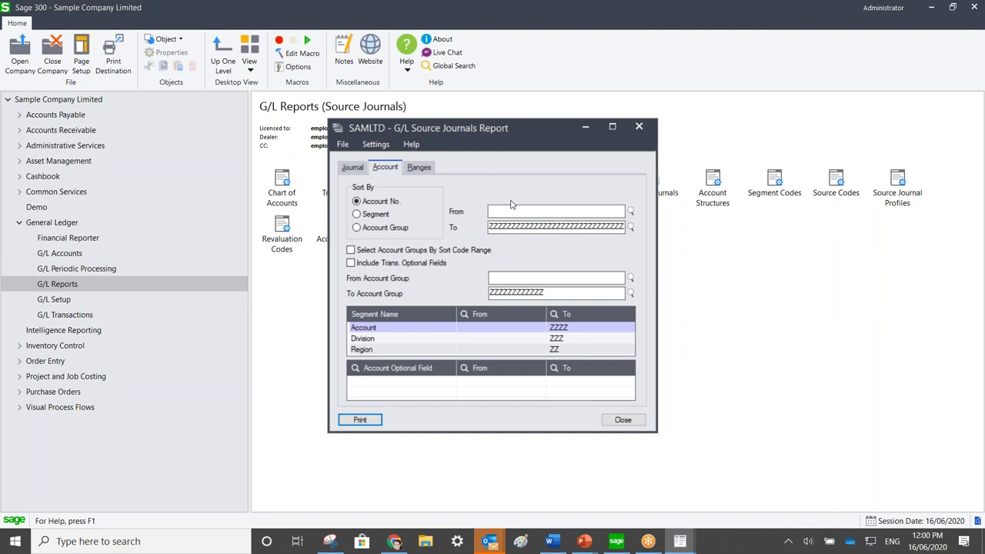
left_click(419, 167)
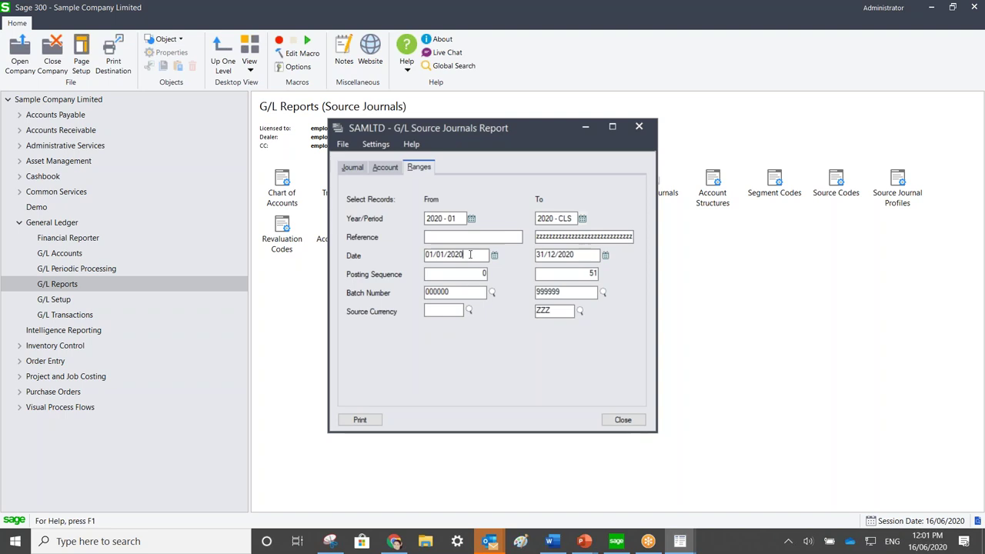
left_click_drag(442, 255, 481, 256)
left_click_drag(581, 255, 533, 255)
- Choose the Invoice Journal profile for the source journals report, check its account and range criteria, and close the report without printing
left_click(360, 170)
left_click(567, 208)
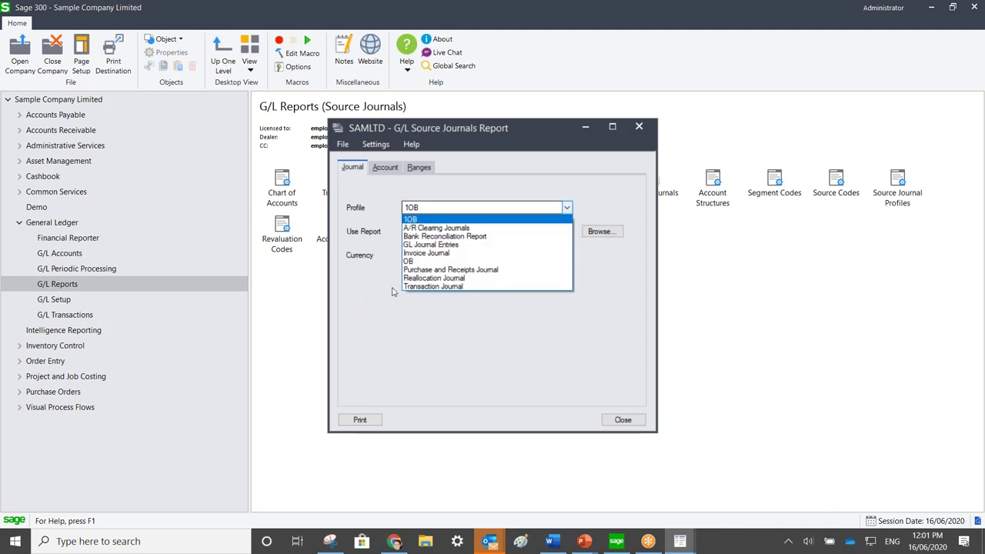
left_click(444, 253)
left_click(396, 170)
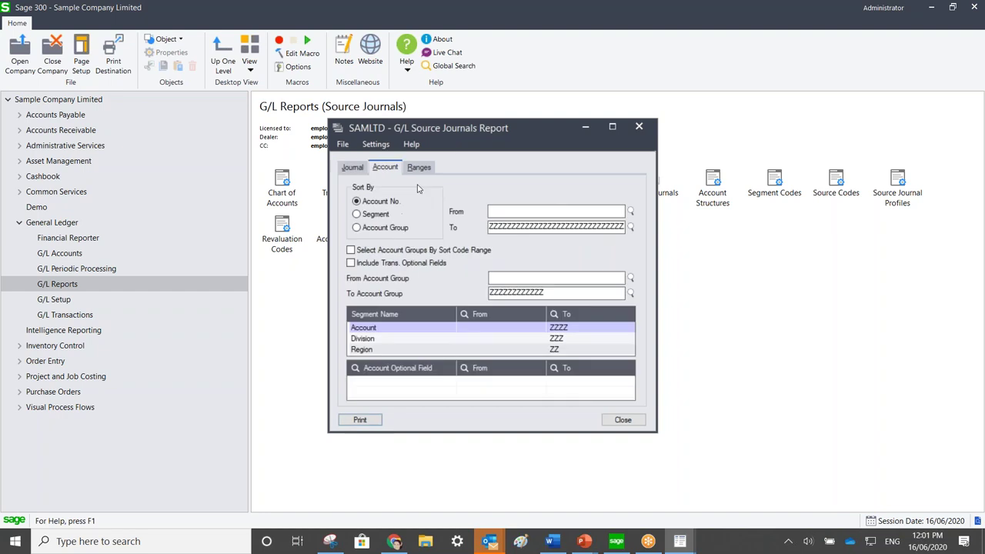
left_click(427, 172)
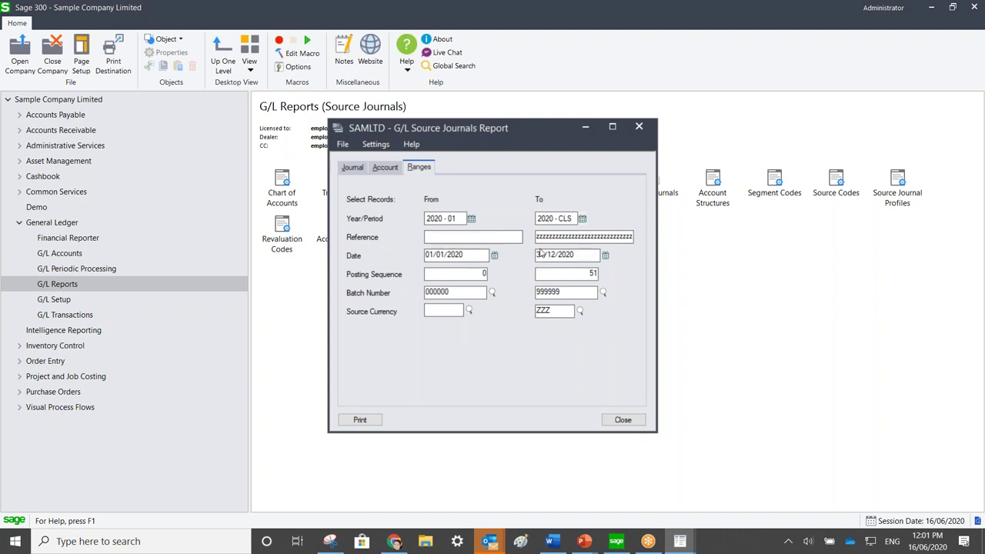
left_click(639, 128)
- Switch to the PowerPoint slide show and advance to the slide "Reports to Print for Year End (Not Compulsory)"
key("alt+Tab")
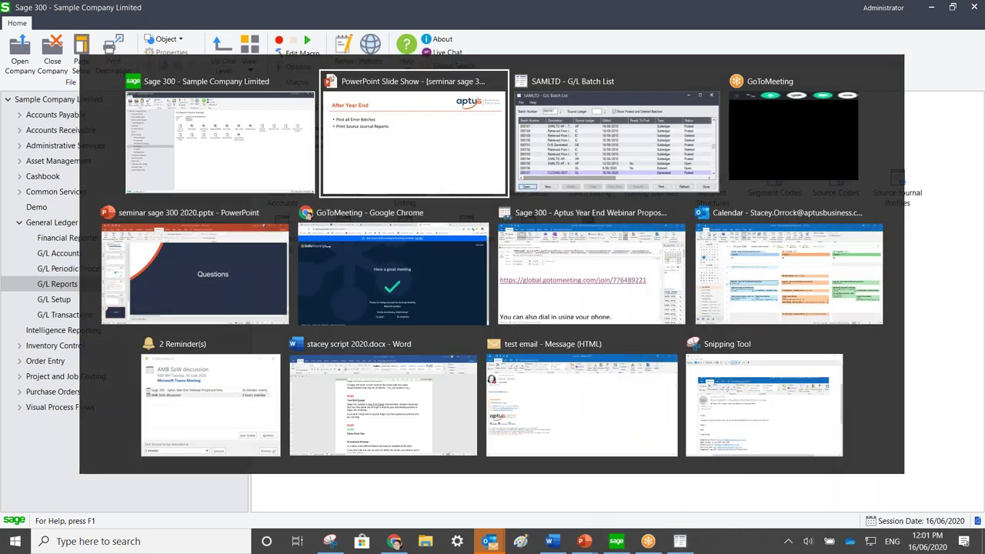
left_click(475, 204)
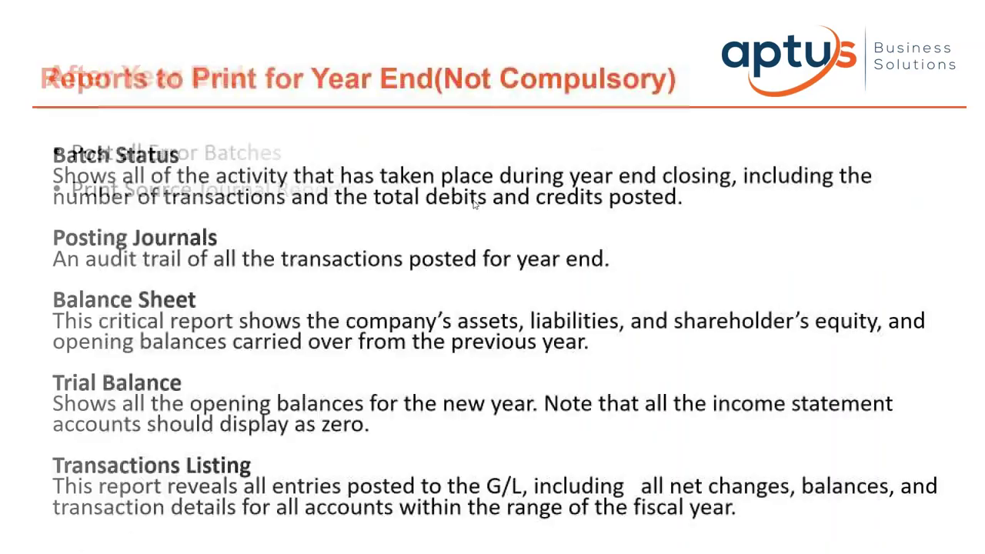